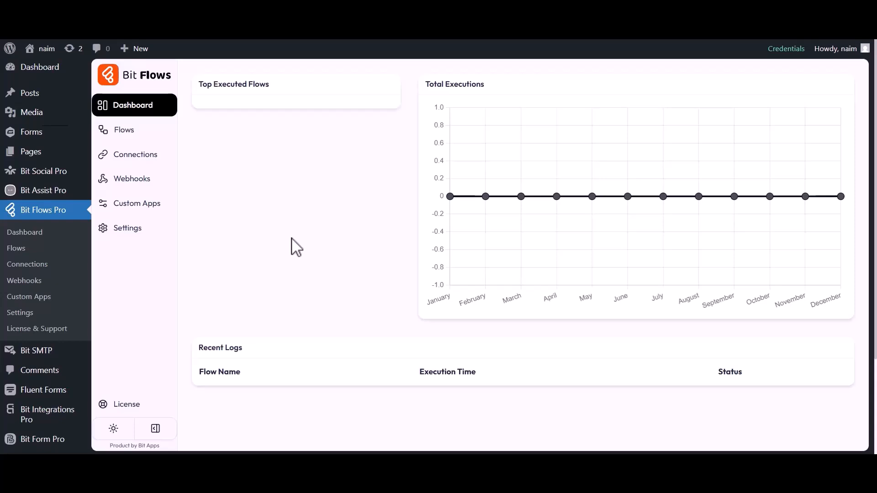
Step: Create a blank-template flow titled 'Fluent Forms to MailBluster' and open it in the editor
{"action": "left_click", "coordinate": [123, 131]}
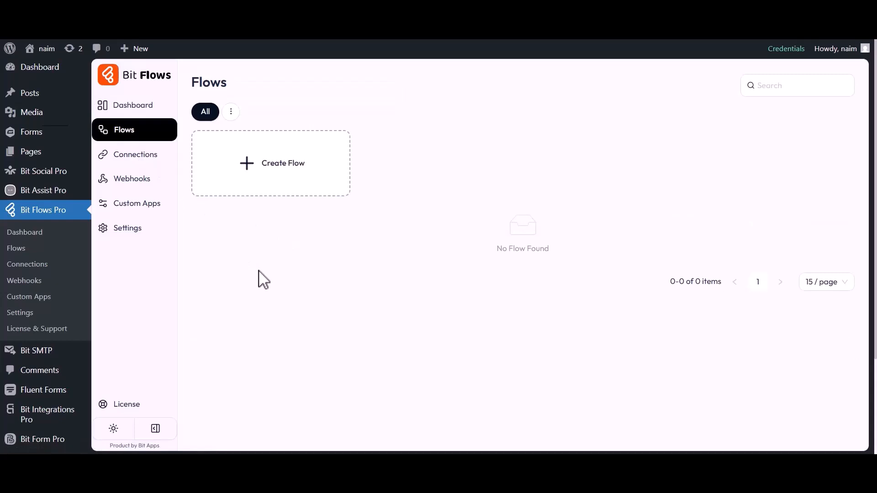
{"action": "left_click", "coordinate": [279, 169]}
{"action": "triple_click", "coordinate": [357, 149]}
{"action": "type", "text": "Fluent Forms to MailBluster"}
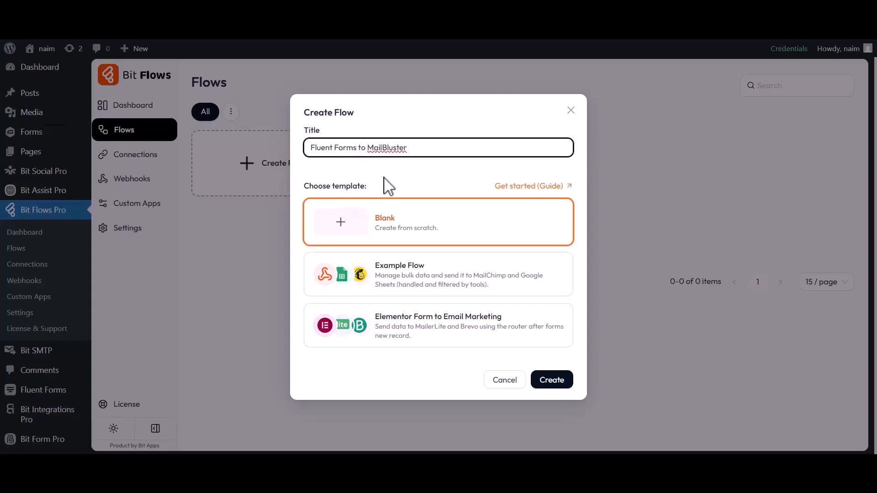
{"action": "left_click", "coordinate": [552, 382]}
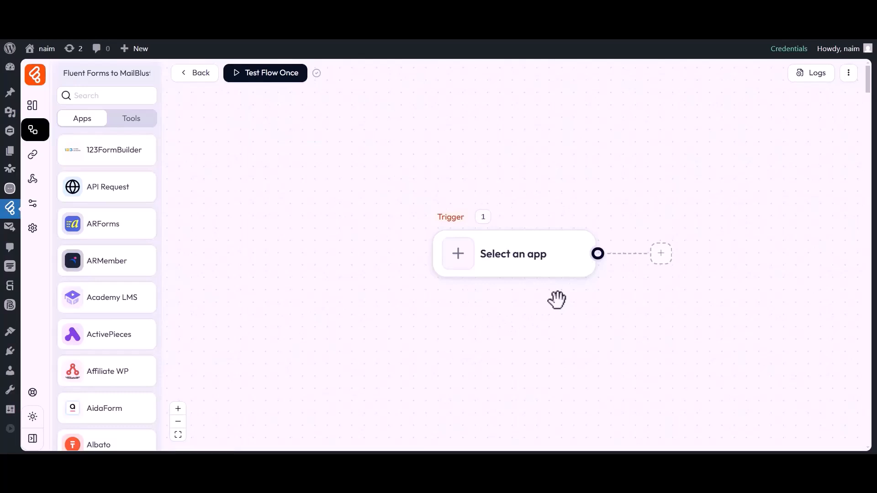
{"action": "left_click_drag", "start_coordinate": [556, 300], "coordinate": [446, 300]}
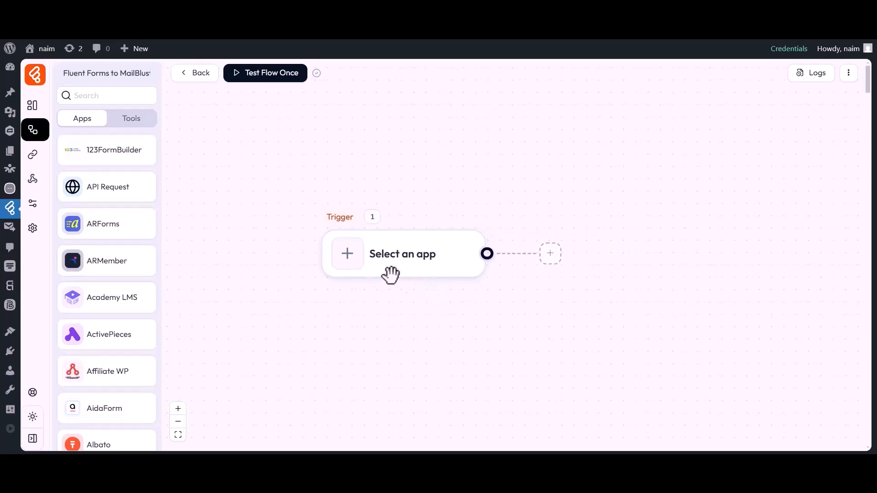
Step: Set the trigger app to Fluent Forms with the Submission Inserted event
{"action": "left_click", "coordinate": [347, 257]}
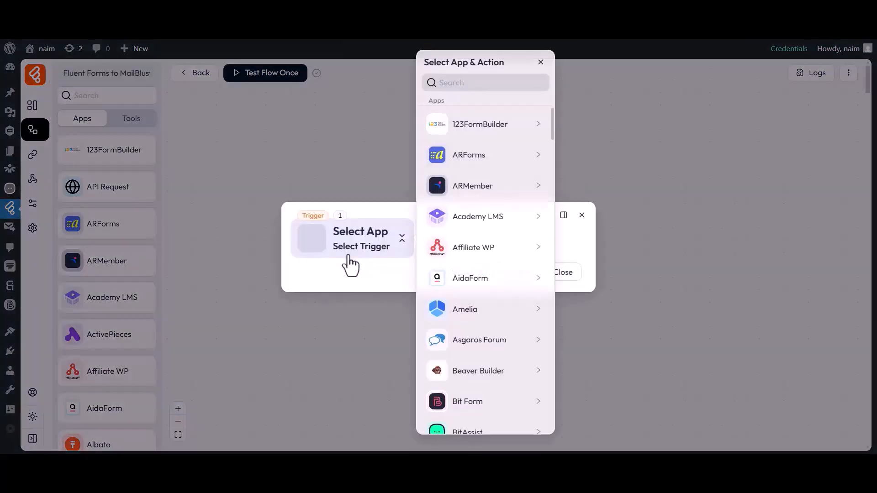
{"action": "left_click", "coordinate": [483, 81]}
{"action": "type", "text": "Fluent Forms"}
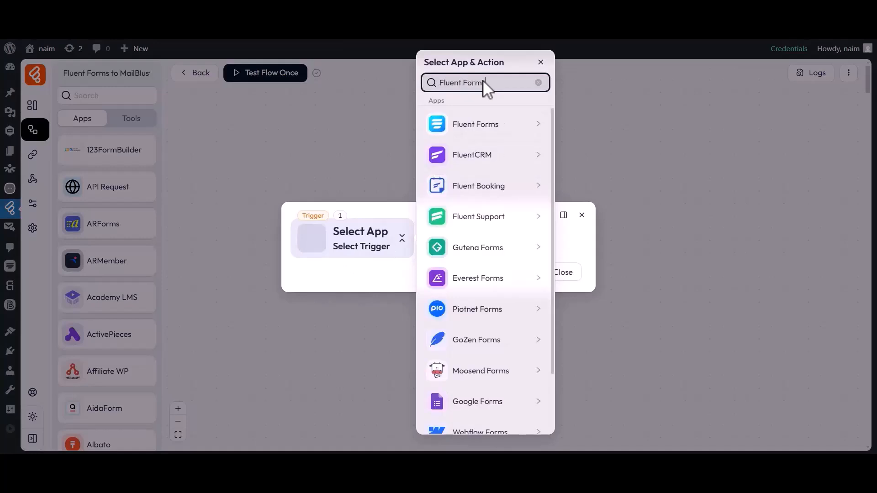
{"action": "left_click", "coordinate": [475, 131]}
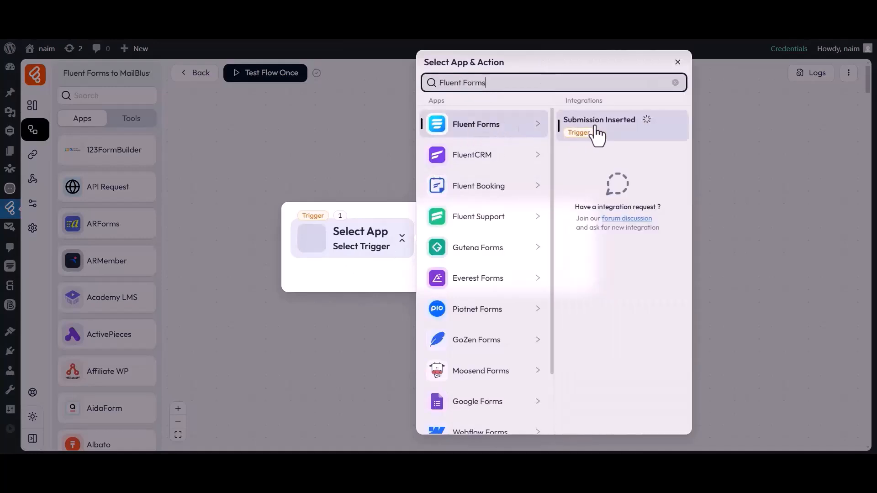
{"action": "left_click", "coordinate": [594, 125]}
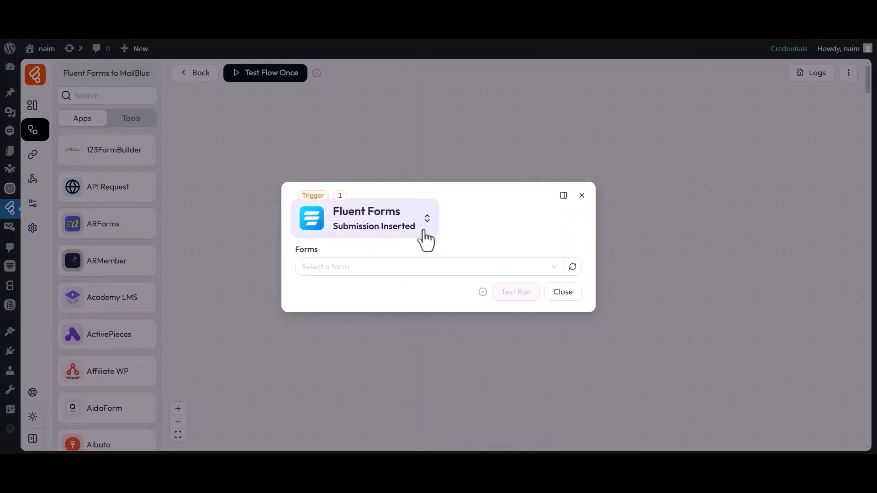
Step: Watch the Contact Form and start listening for a test response
{"action": "left_click_drag", "start_coordinate": [295, 249], "coordinate": [318, 250]}
{"action": "left_click", "coordinate": [318, 251]}
{"action": "left_click", "coordinate": [319, 264]}
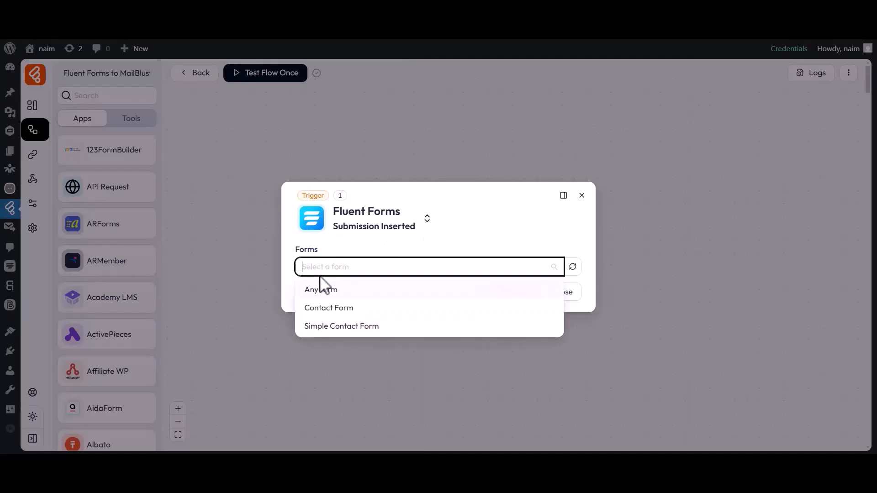
{"action": "left_click", "coordinate": [324, 308]}
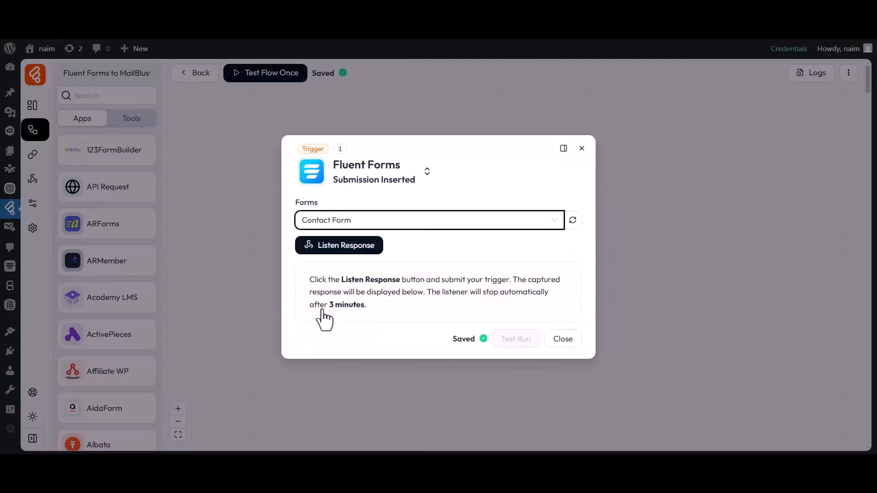
{"action": "left_click", "coordinate": [336, 250]}
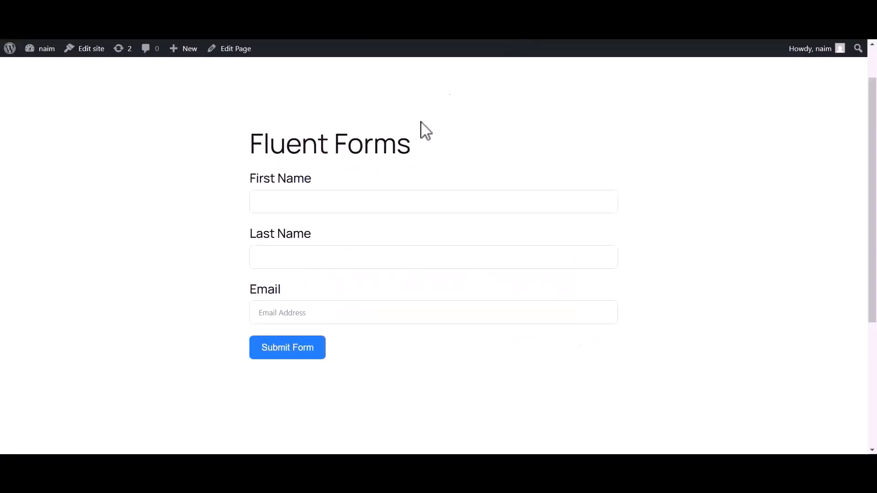
Step: Submit a test form entry with first name 'Bit', last name 'Apps' and an email address
{"action": "left_click", "coordinate": [327, 201]}
{"action": "type", "text": "Bit"}
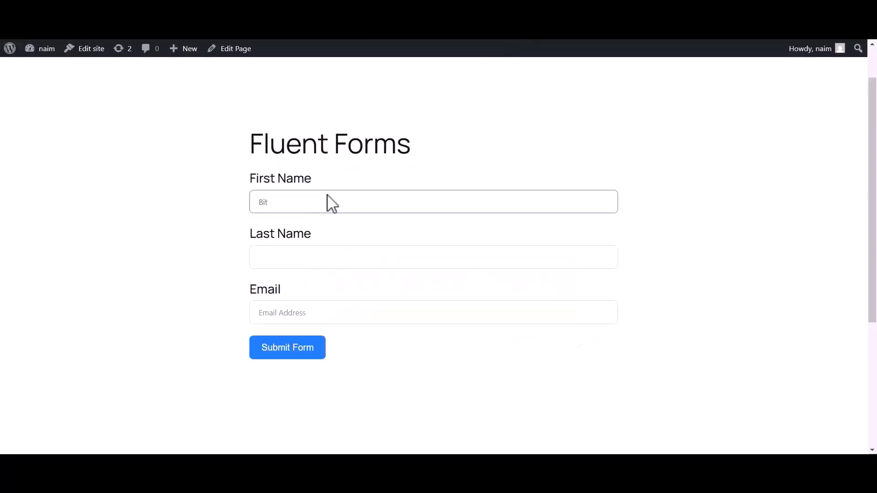
{"action": "left_click", "coordinate": [279, 262]}
{"action": "type", "text": "Apps"}
{"action": "left_click", "coordinate": [259, 310]}
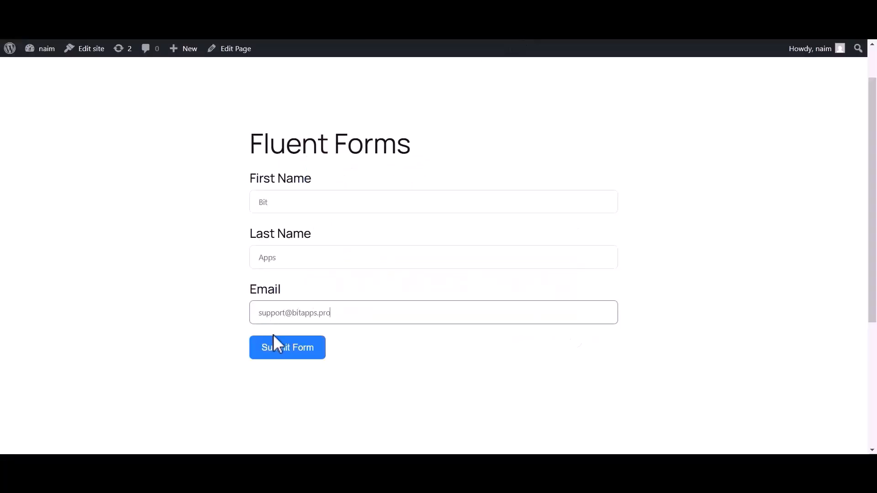
{"action": "left_click", "coordinate": [276, 342]}
Step: Review the captured response in the trigger settings and close them
{"action": "left_click_drag", "start_coordinate": [259, 194], "coordinate": [581, 201]}
{"action": "left_click", "coordinate": [581, 201]}
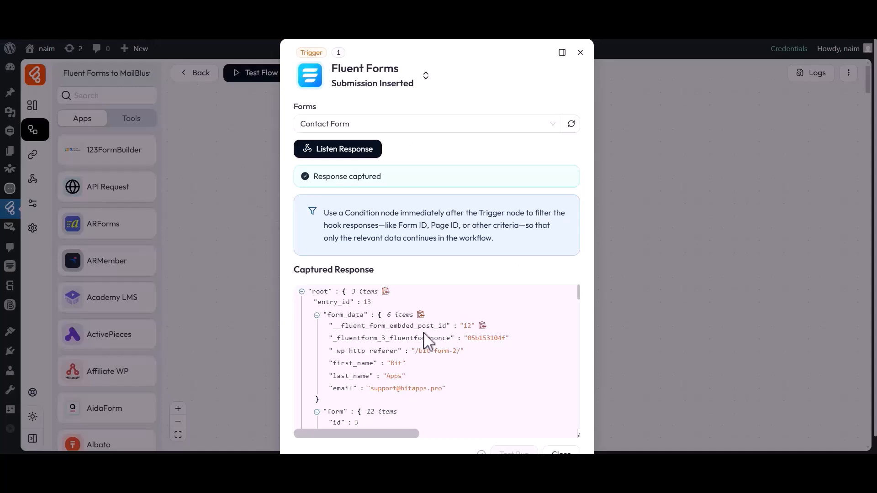
{"action": "scroll", "coordinate": [411, 395], "scroll_direction": "down", "scroll_amount": 3}
{"action": "scroll", "coordinate": [410, 391], "scroll_direction": "down", "scroll_amount": 15}
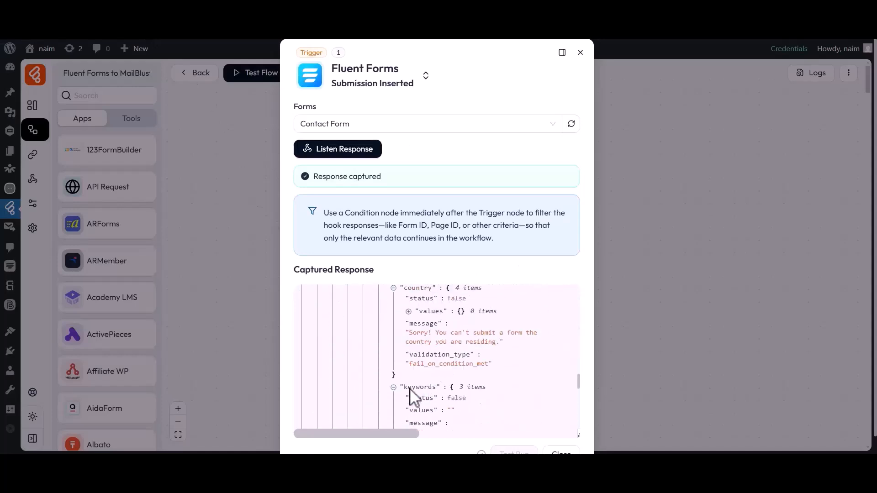
{"action": "scroll", "coordinate": [413, 398], "scroll_direction": "down", "scroll_amount": 2}
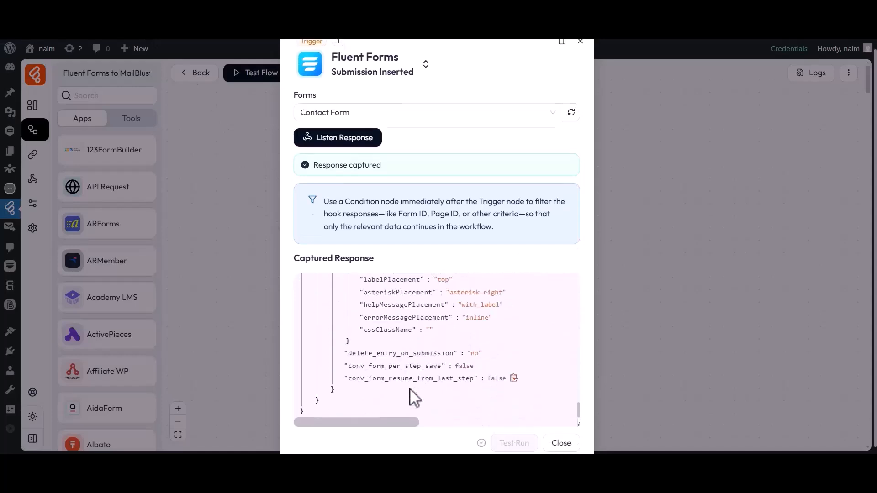
{"action": "left_click", "coordinate": [559, 435]}
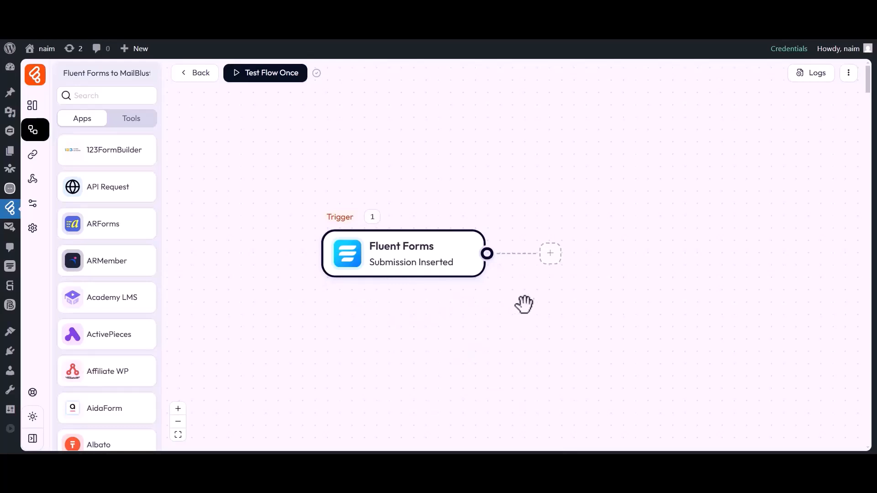
Step: Add a MailBluster 'Add Lead' action step after the trigger
{"action": "left_click", "coordinate": [550, 254]}
{"action": "left_click", "coordinate": [448, 84]}
{"action": "type", "text": "MailBluster"}
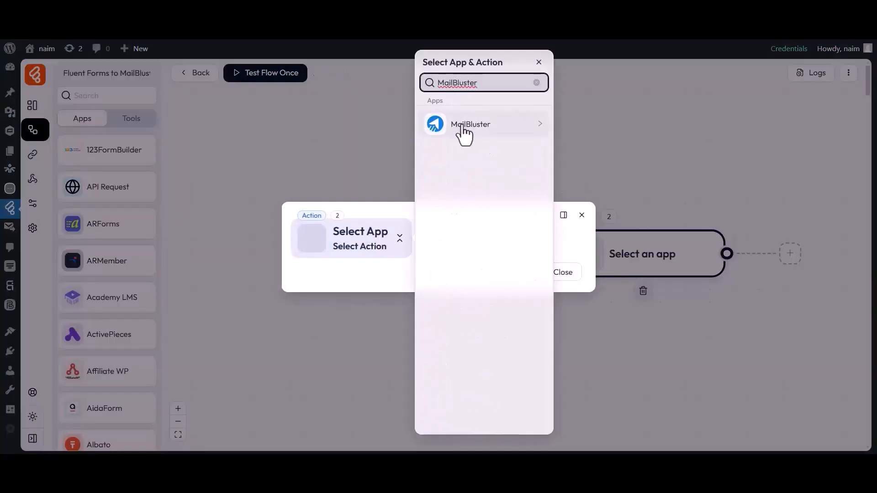
{"action": "left_click", "coordinate": [438, 130]}
{"action": "left_click", "coordinate": [577, 126]}
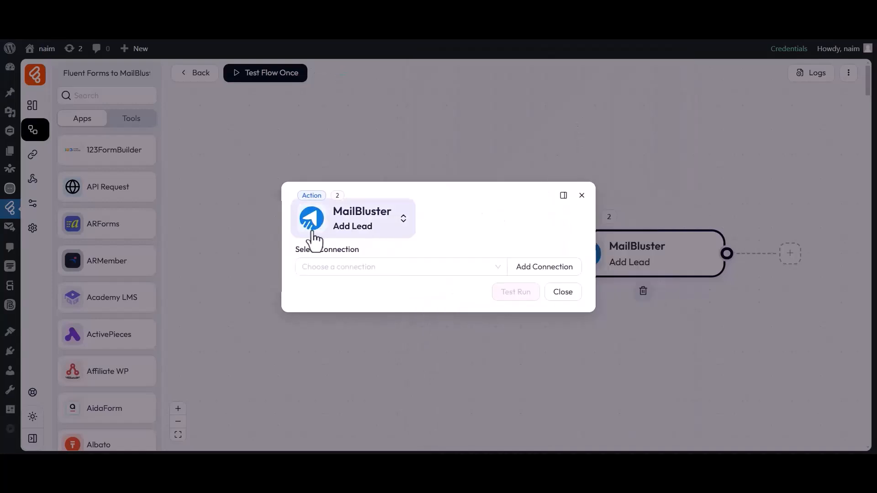
Step: Start a new MailBluster connection named 'MailBluster connection 1' and focus its Value field
{"action": "left_click_drag", "start_coordinate": [295, 249], "coordinate": [359, 260]}
{"action": "left_click", "coordinate": [364, 261]}
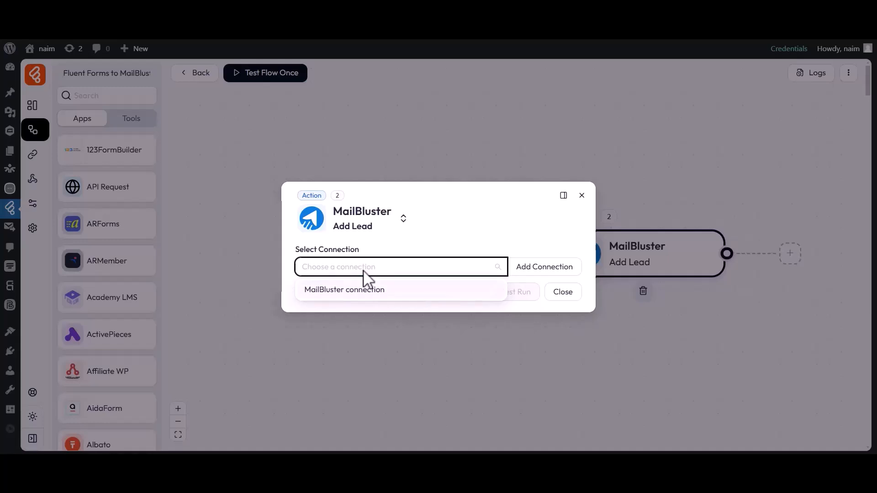
{"action": "left_click", "coordinate": [527, 269]}
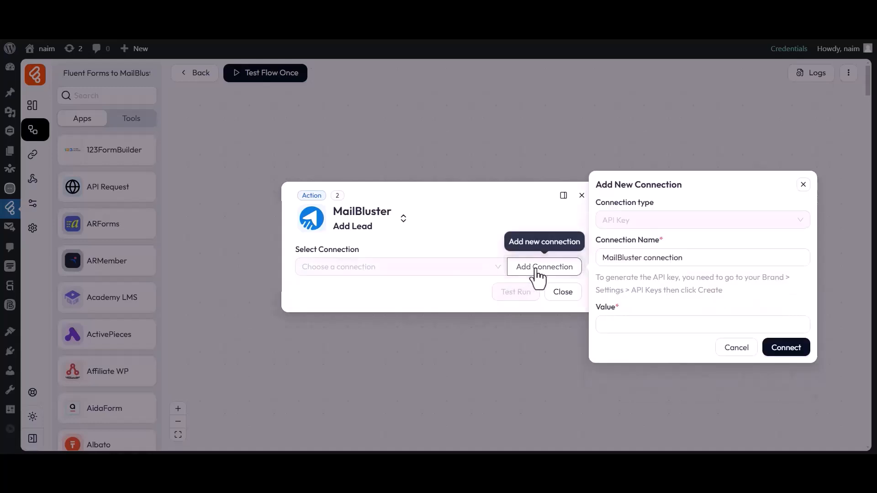
{"action": "left_click_drag", "start_coordinate": [594, 240], "coordinate": [664, 242]}
{"action": "left_click", "coordinate": [663, 239]}
{"action": "left_click_drag", "start_coordinate": [602, 261], "coordinate": [687, 261]}
{"action": "left_click", "coordinate": [687, 262]}
{"action": "type", "text": "1"}
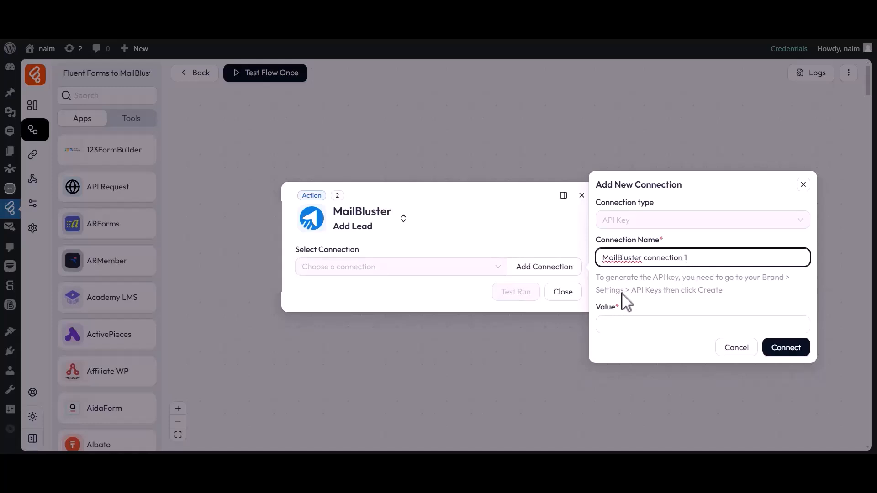
{"action": "left_click", "coordinate": [599, 319]}
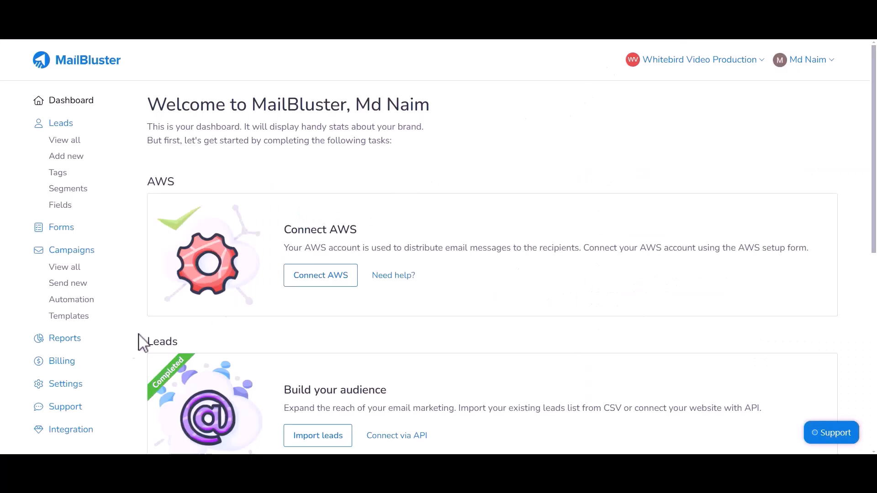
Step: Create a new MailBluster API key named 'For Bit Flows' under Settings > API Keys
{"action": "left_click", "coordinate": [64, 385]}
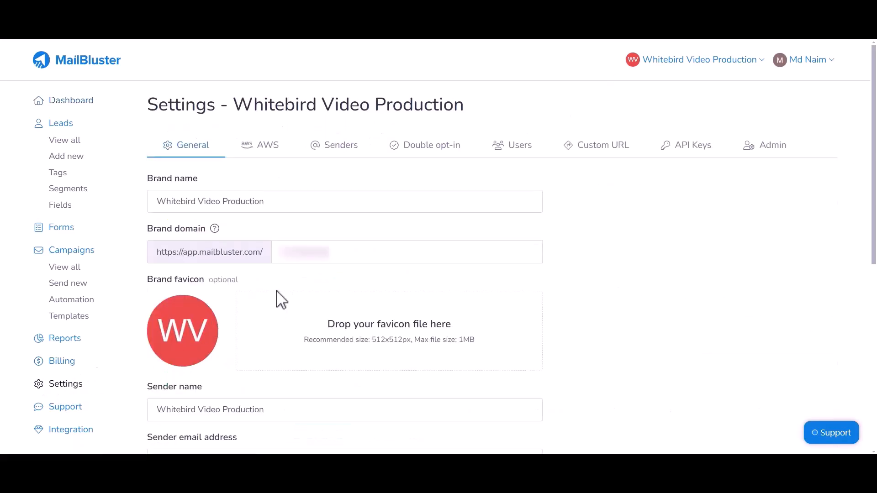
{"action": "left_click", "coordinate": [665, 149]}
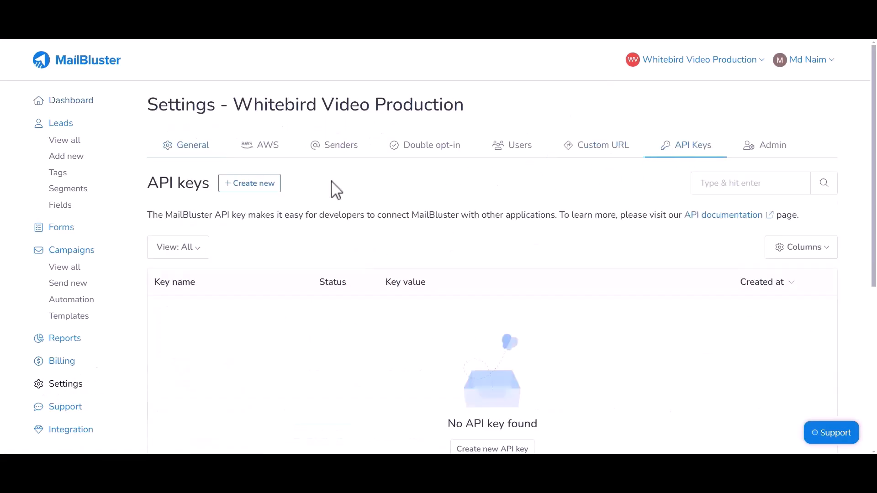
{"action": "left_click", "coordinate": [249, 183]}
{"action": "left_click_drag", "start_coordinate": [147, 206], "coordinate": [205, 207]}
{"action": "left_click", "coordinate": [203, 234]}
{"action": "type", "text": "For Bit Flows"}
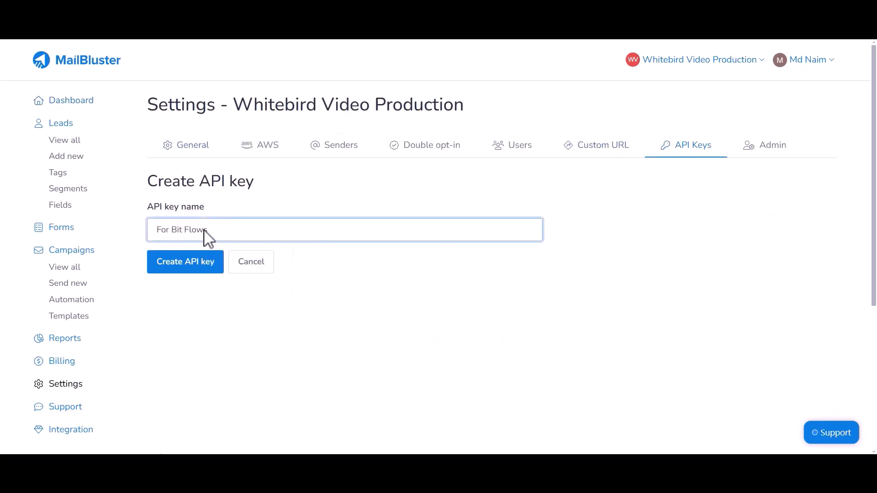
{"action": "left_click", "coordinate": [174, 267]}
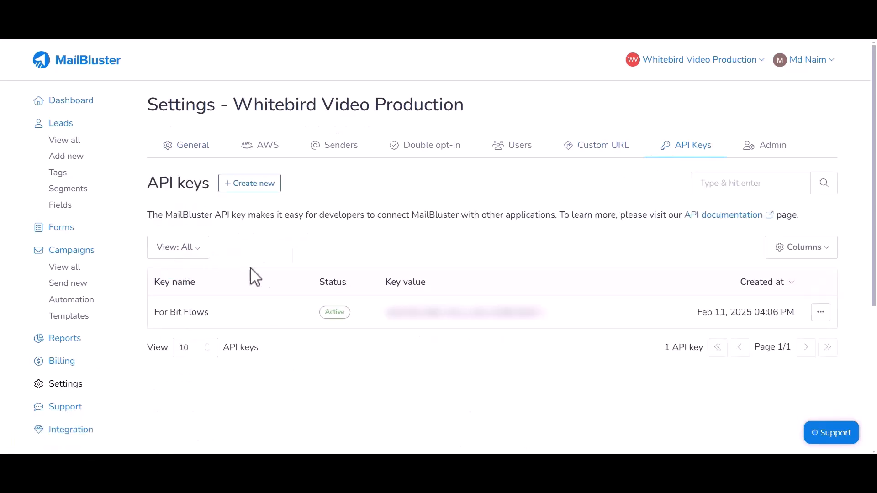
Step: Copy the 'For Bit Flows' API key value
{"action": "left_click_drag", "start_coordinate": [383, 284], "coordinate": [426, 289]}
{"action": "left_click", "coordinate": [402, 307]}
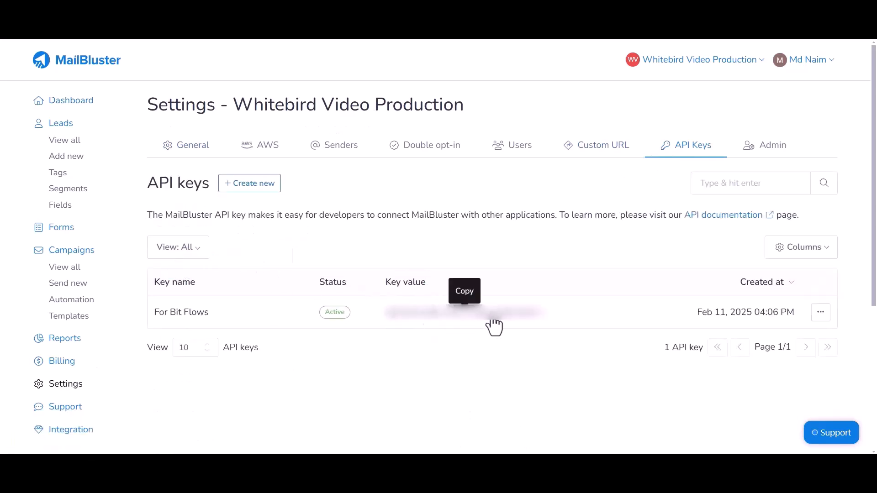
{"action": "left_click", "coordinate": [460, 323]}
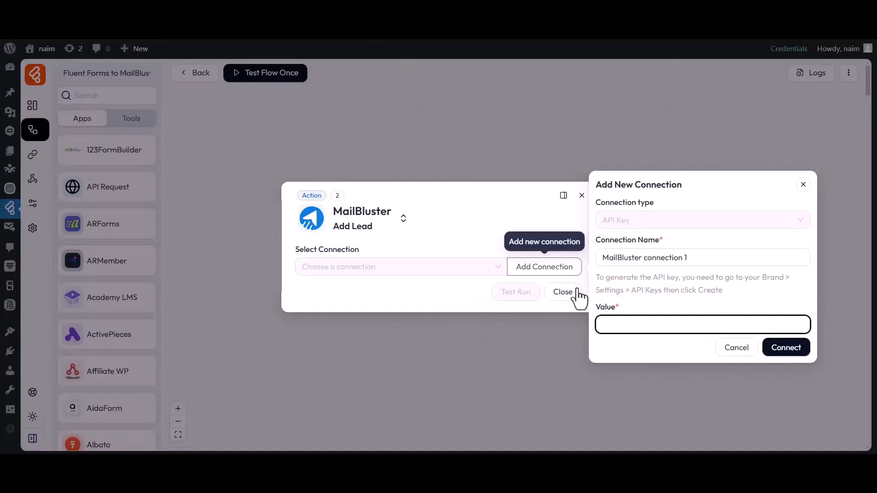
Step: Paste the API key as the connection value and connect 'MailBluster connection 1'
{"action": "key", "text": "ctrl+v"}
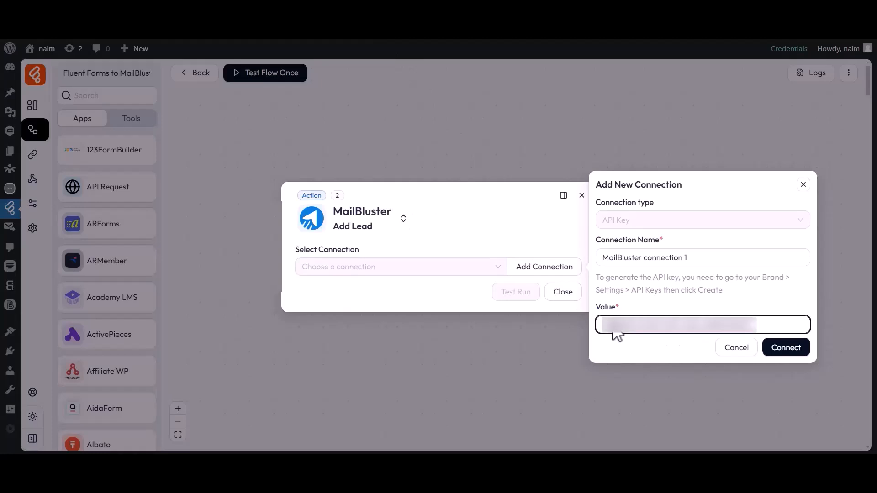
{"action": "left_click", "coordinate": [786, 349]}
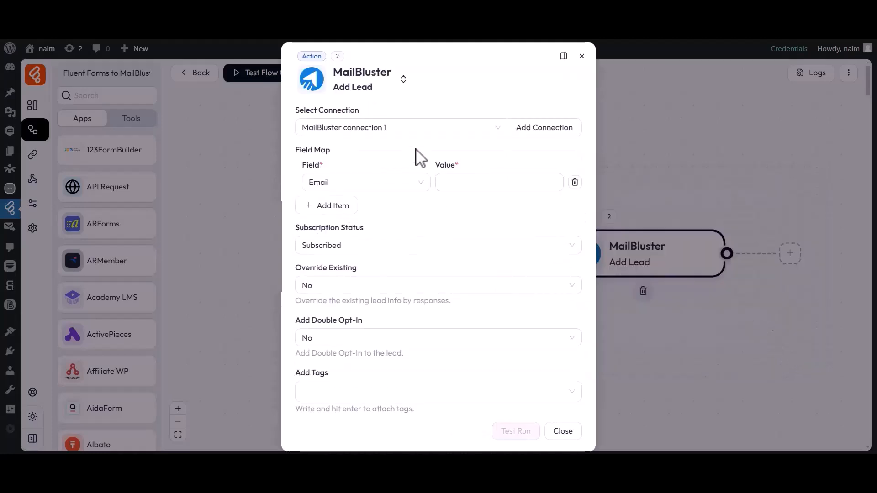
{"action": "left_click_drag", "start_coordinate": [297, 111], "coordinate": [359, 122]}
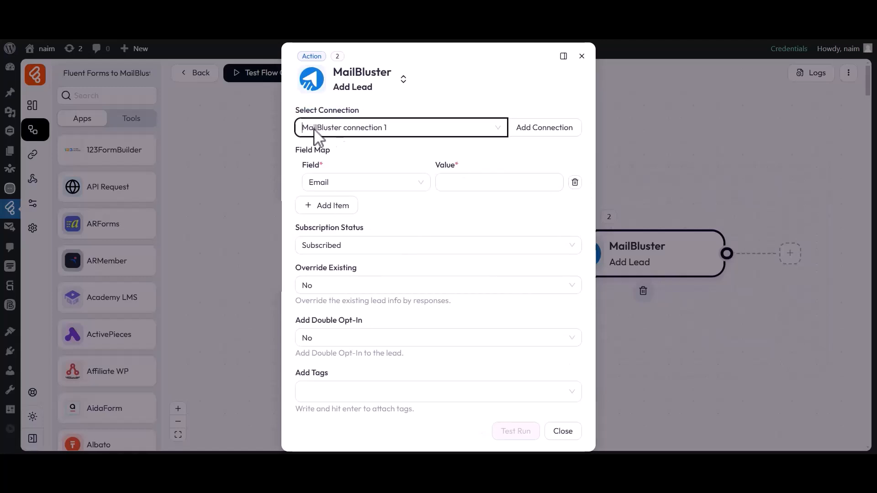
{"action": "left_click_drag", "start_coordinate": [296, 149], "coordinate": [315, 152]}
Step: Map the lead's Email field to the form's email value
{"action": "left_click", "coordinate": [329, 172]}
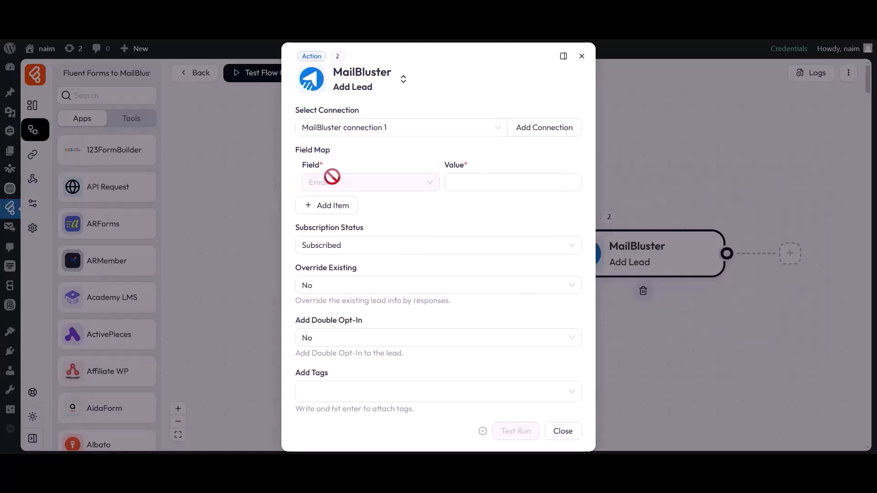
{"action": "left_click", "coordinate": [455, 185]}
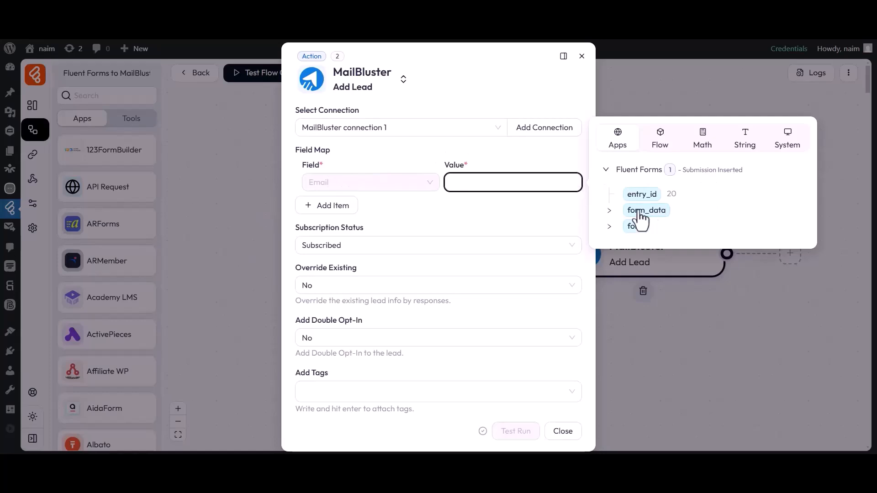
{"action": "left_click", "coordinate": [610, 211]}
{"action": "left_click", "coordinate": [638, 259]}
{"action": "left_click", "coordinate": [511, 210]}
Step: Add a First Name mapping row linked to the form's first_name
{"action": "left_click", "coordinate": [329, 204]}
{"action": "left_click", "coordinate": [329, 221]}
{"action": "left_click", "coordinate": [329, 257]}
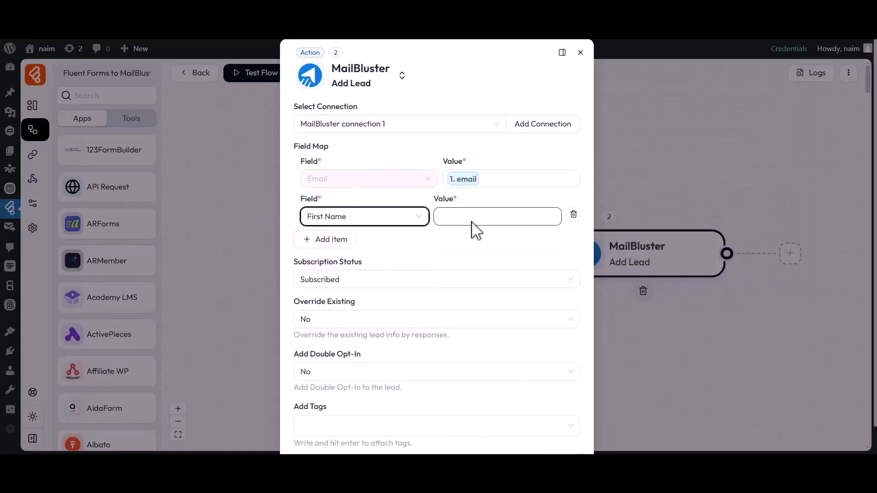
{"action": "left_click", "coordinate": [480, 217]}
{"action": "left_click", "coordinate": [589, 242]}
{"action": "left_click", "coordinate": [612, 260]}
{"action": "left_click", "coordinate": [500, 245]}
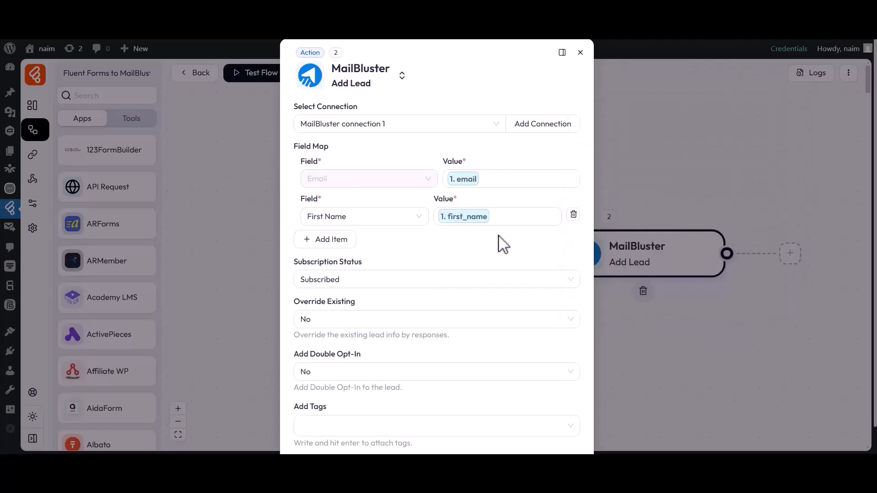
Step: Add a Last Name mapping row linked to the form's last_name
{"action": "left_click", "coordinate": [336, 240]}
{"action": "left_click", "coordinate": [336, 254]}
{"action": "left_click", "coordinate": [330, 313]}
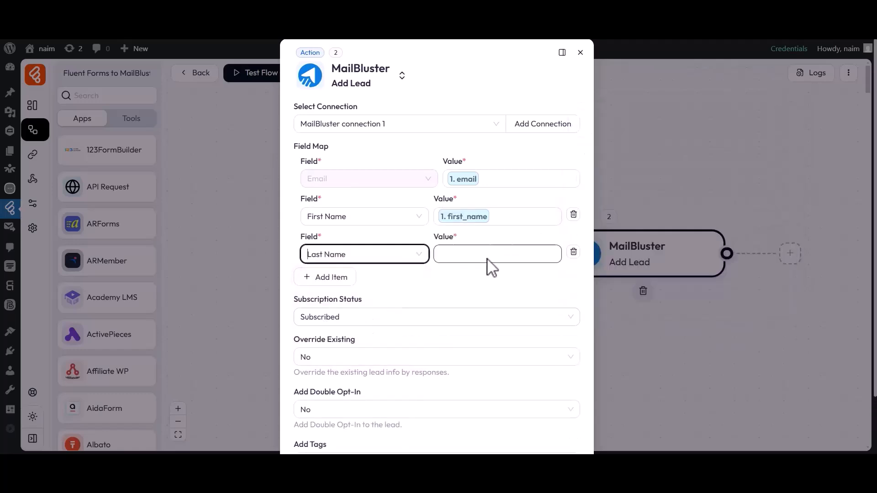
{"action": "left_click", "coordinate": [477, 255]}
{"action": "left_click", "coordinate": [588, 282]}
{"action": "left_click", "coordinate": [614, 314]}
{"action": "left_click", "coordinate": [513, 289]}
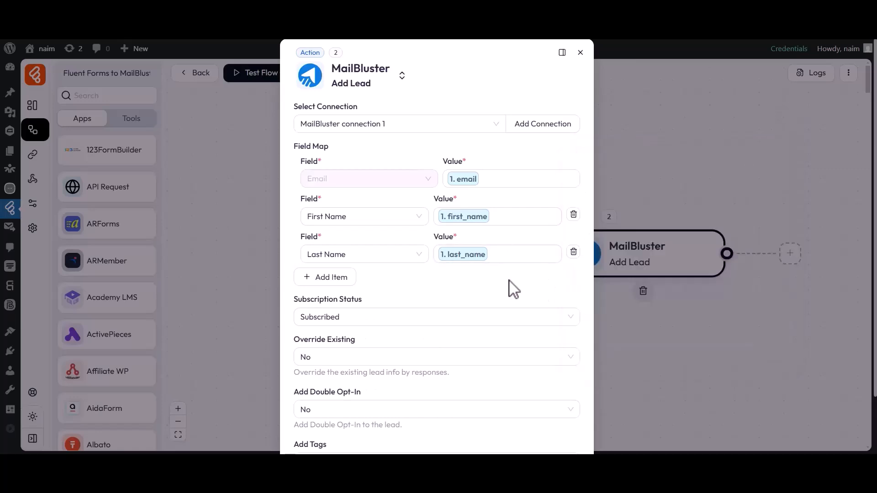
Step: Set lead status to Subscribed, Override Existing to No and Double Opt-In to No
{"action": "left_click_drag", "start_coordinate": [297, 303], "coordinate": [366, 305]}
{"action": "left_click", "coordinate": [335, 322]}
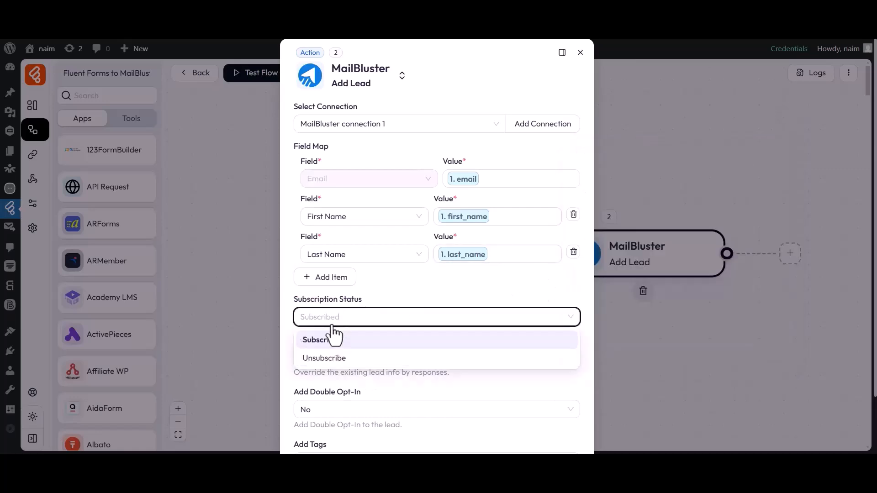
{"action": "left_click", "coordinate": [330, 343]}
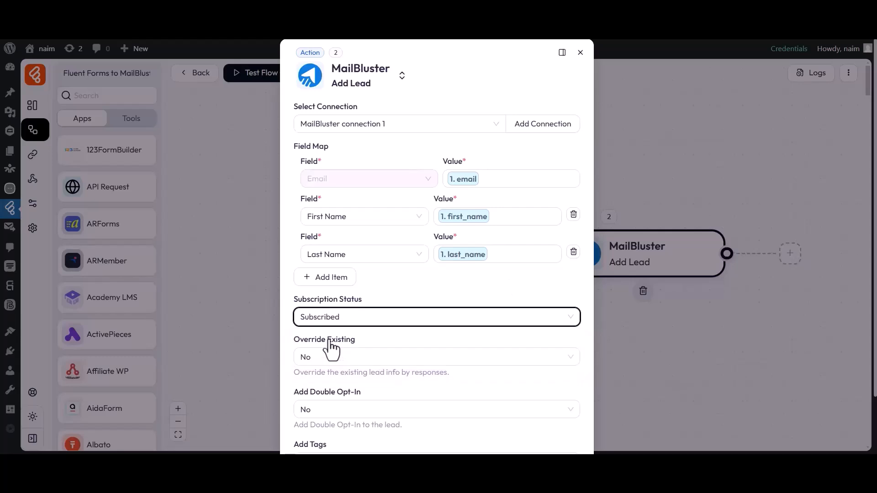
{"action": "left_click_drag", "start_coordinate": [295, 341], "coordinate": [357, 346]}
{"action": "left_click", "coordinate": [351, 344]}
{"action": "left_click", "coordinate": [318, 363]}
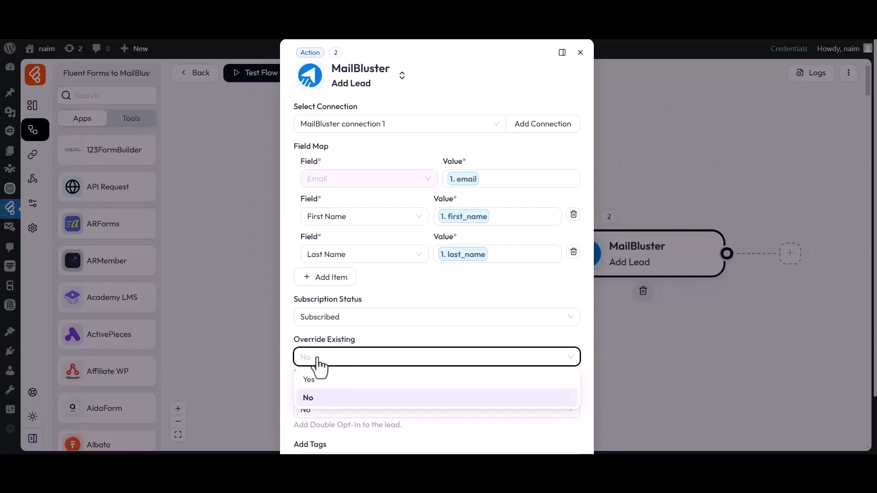
{"action": "left_click", "coordinate": [307, 398]}
{"action": "scroll", "coordinate": [311, 405], "scroll_direction": "down", "scroll_amount": 2}
{"action": "left_click_drag", "start_coordinate": [294, 324], "coordinate": [358, 327]}
{"action": "left_click", "coordinate": [337, 347]}
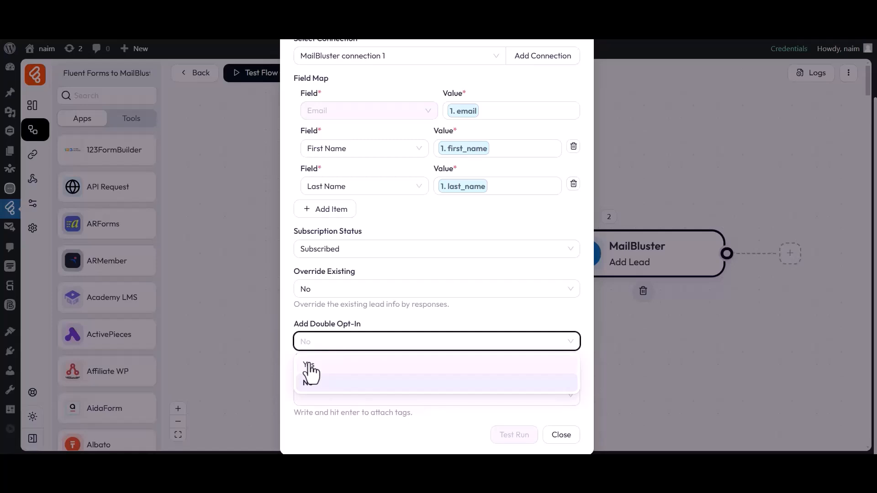
{"action": "left_click", "coordinate": [309, 386]}
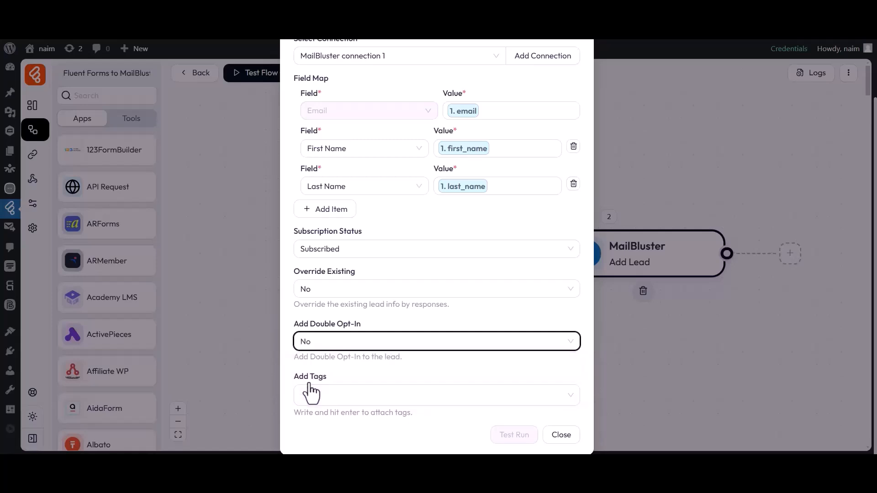
Step: Add the tag 'Tag-1' to new leads and close the action settings
{"action": "left_click_drag", "start_coordinate": [297, 377], "coordinate": [322, 379]}
{"action": "left_click", "coordinate": [321, 382]}
{"action": "type", "text": "Tag-1"}
{"action": "key", "text": "Return"}
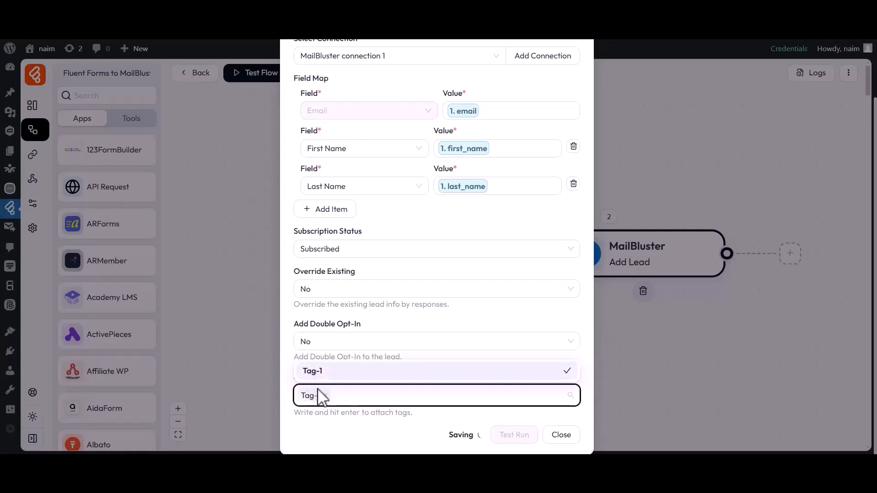
{"action": "left_click", "coordinate": [322, 416]}
{"action": "left_click", "coordinate": [560, 435]}
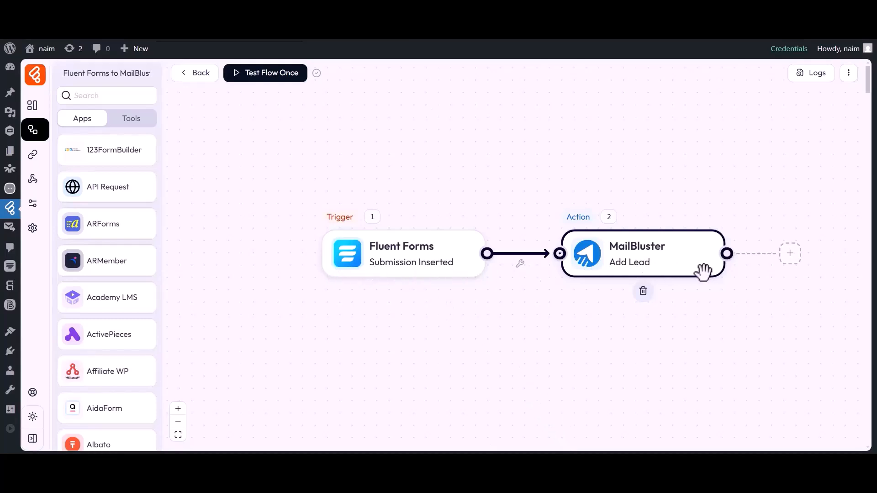
Step: Run Test Flow Once on a new response and submit a 'Bit' 'Apps' entry with an email
{"action": "left_click", "coordinate": [254, 79]}
{"action": "left_click", "coordinate": [254, 100]}
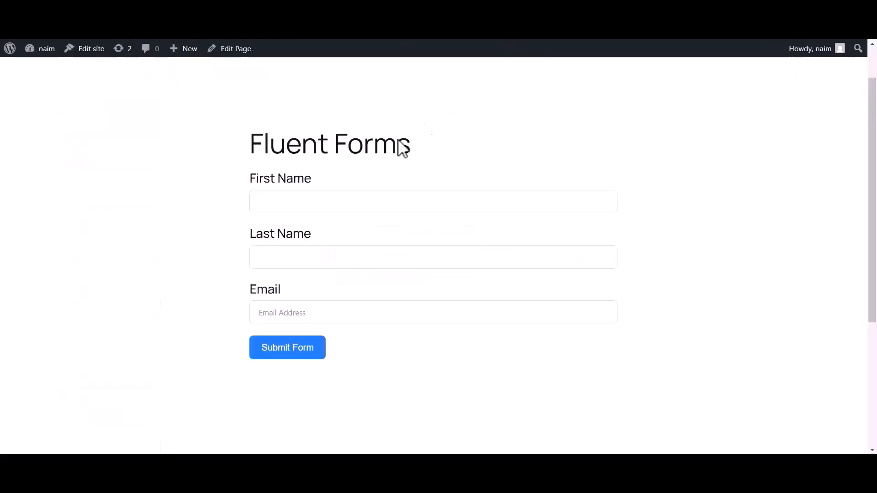
{"action": "left_click", "coordinate": [327, 201]}
{"action": "type", "text": "Bit"}
{"action": "left_click", "coordinate": [278, 267]}
{"action": "type", "text": "Apps"}
{"action": "left_click", "coordinate": [258, 309]}
{"action": "left_click", "coordinate": [276, 348]}
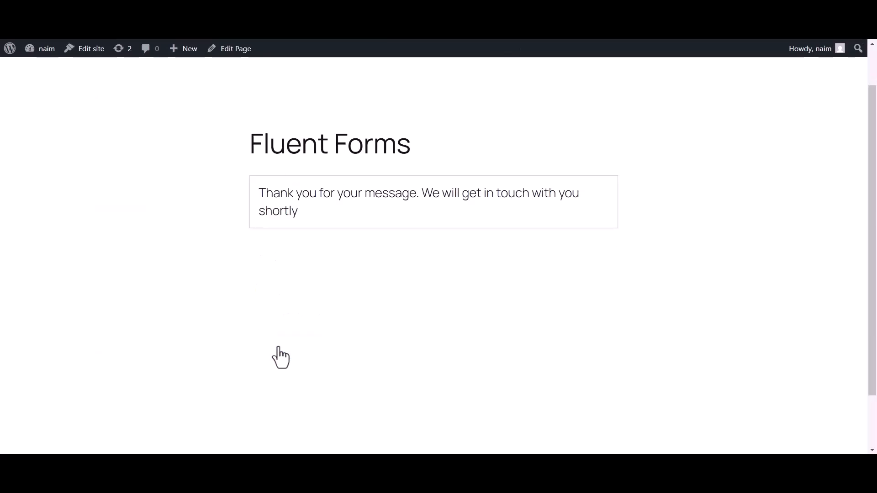
{"action": "left_click_drag", "start_coordinate": [259, 192], "coordinate": [581, 206]}
{"action": "left_click", "coordinate": [483, 273]}
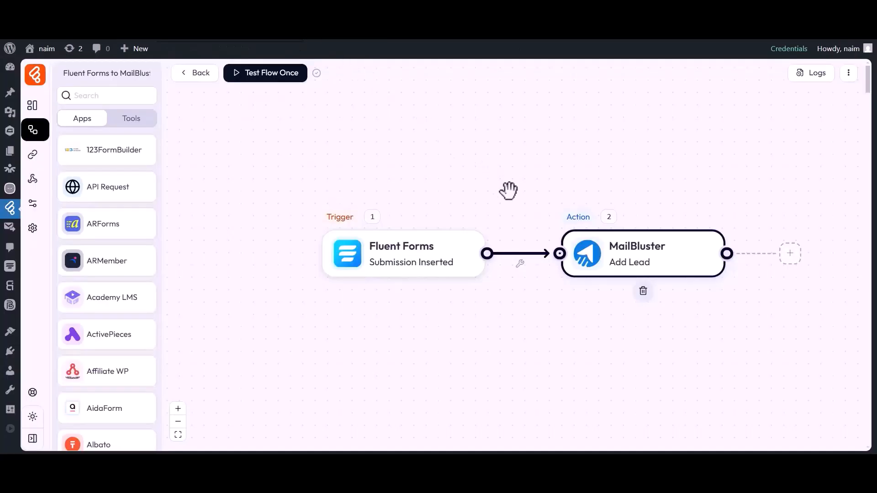
{"action": "left_click", "coordinate": [812, 75]}
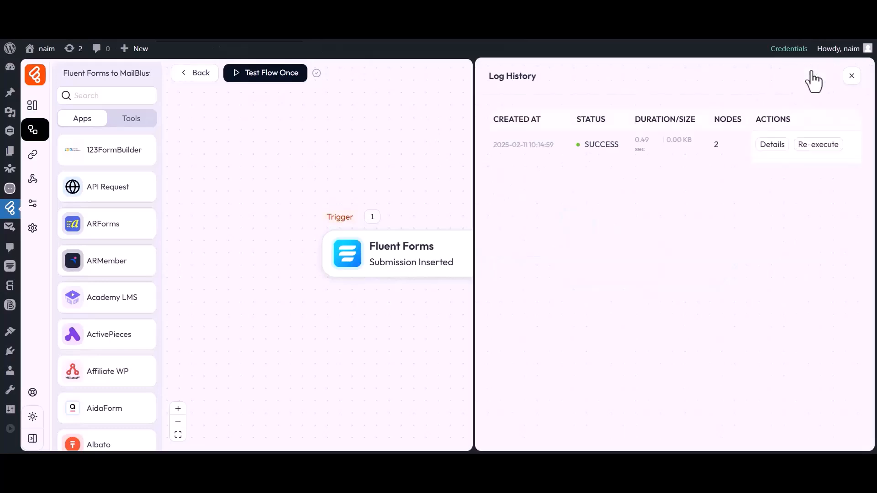
{"action": "left_click_drag", "start_coordinate": [584, 144], "coordinate": [617, 145]}
{"action": "left_click", "coordinate": [648, 138]}
{"action": "left_click", "coordinate": [772, 145]}
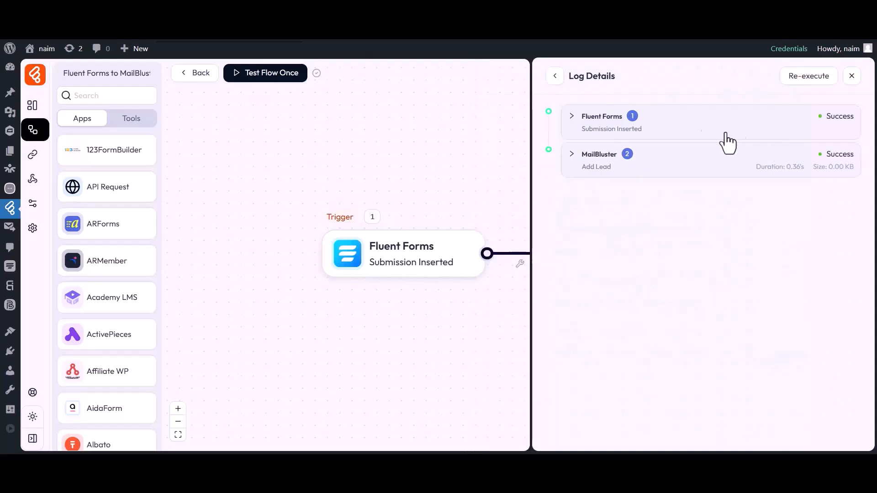
{"action": "left_click", "coordinate": [593, 163]}
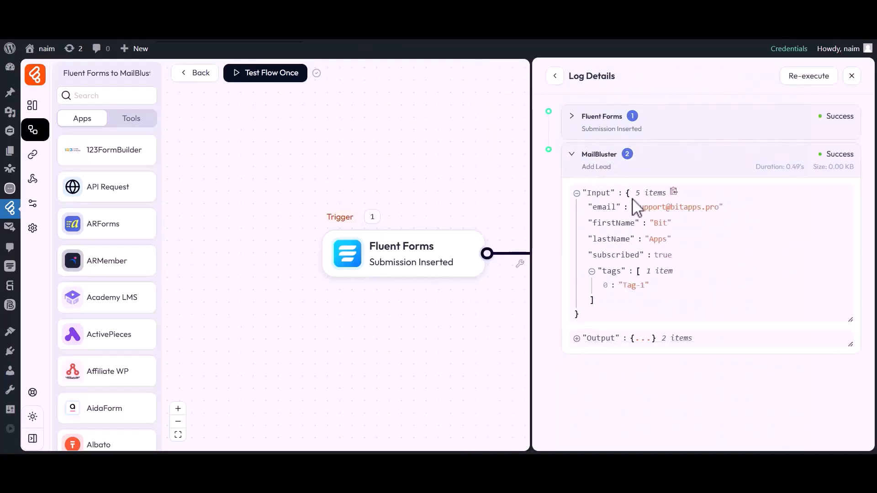
{"action": "left_click_drag", "start_coordinate": [592, 207], "coordinate": [717, 208]}
{"action": "left_click", "coordinate": [717, 209]}
{"action": "left_click_drag", "start_coordinate": [593, 223], "coordinate": [665, 223]}
{"action": "left_click", "coordinate": [665, 224]}
{"action": "left_click_drag", "start_coordinate": [593, 239], "coordinate": [669, 238]}
{"action": "left_click", "coordinate": [669, 237]}
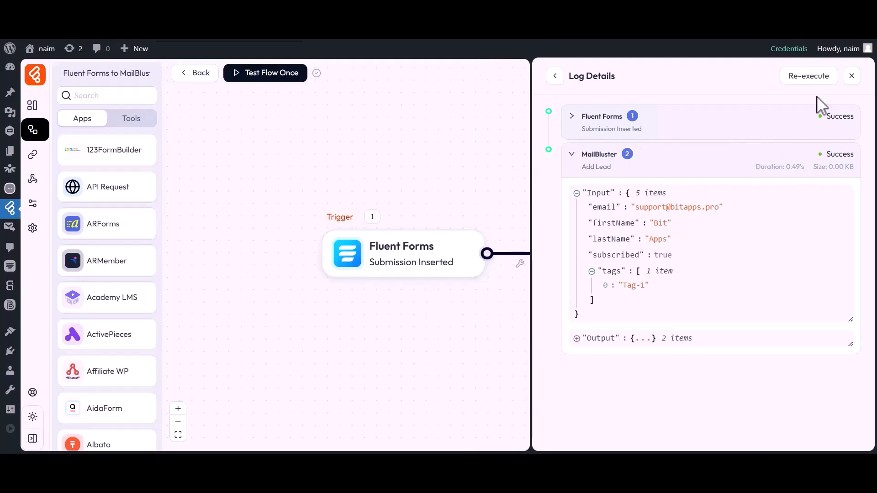
{"action": "left_click", "coordinate": [851, 76]}
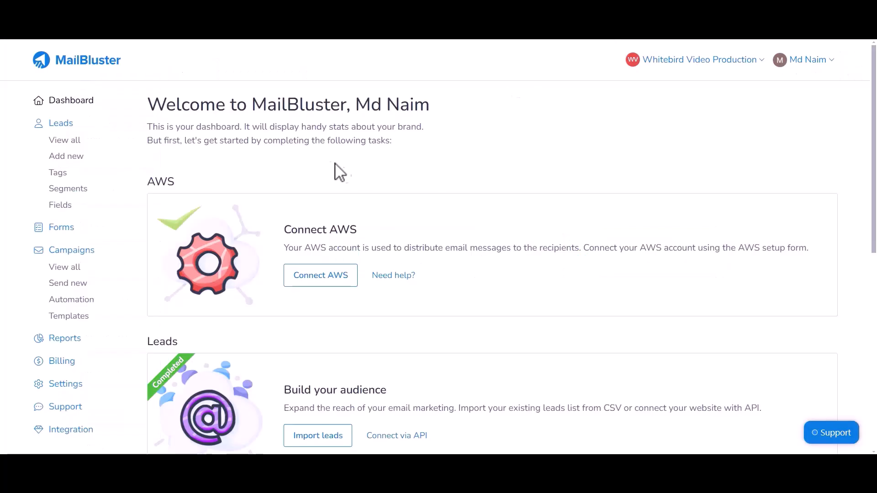
Step: Open MailBluster's full Leads list to confirm the new subscribed Bit Apps lead
{"action": "left_click", "coordinate": [63, 141]}
{"action": "double_click", "coordinate": [195, 114]}
{"action": "left_click", "coordinate": [194, 162]}
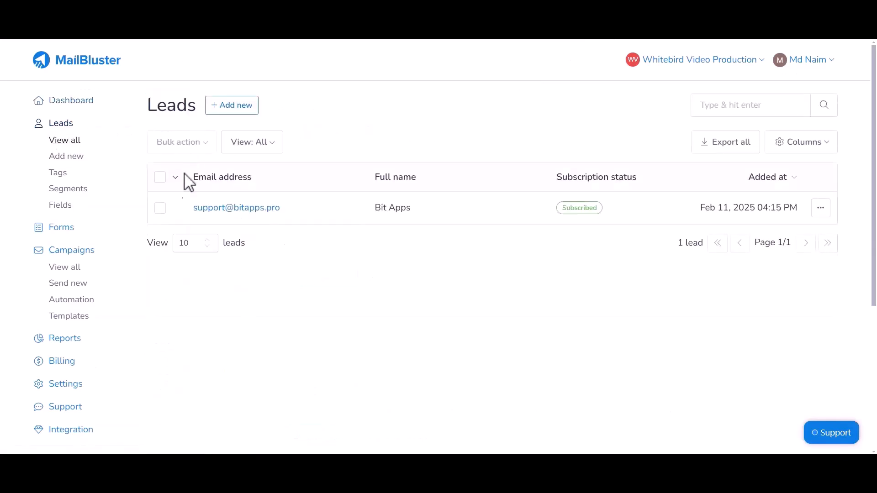